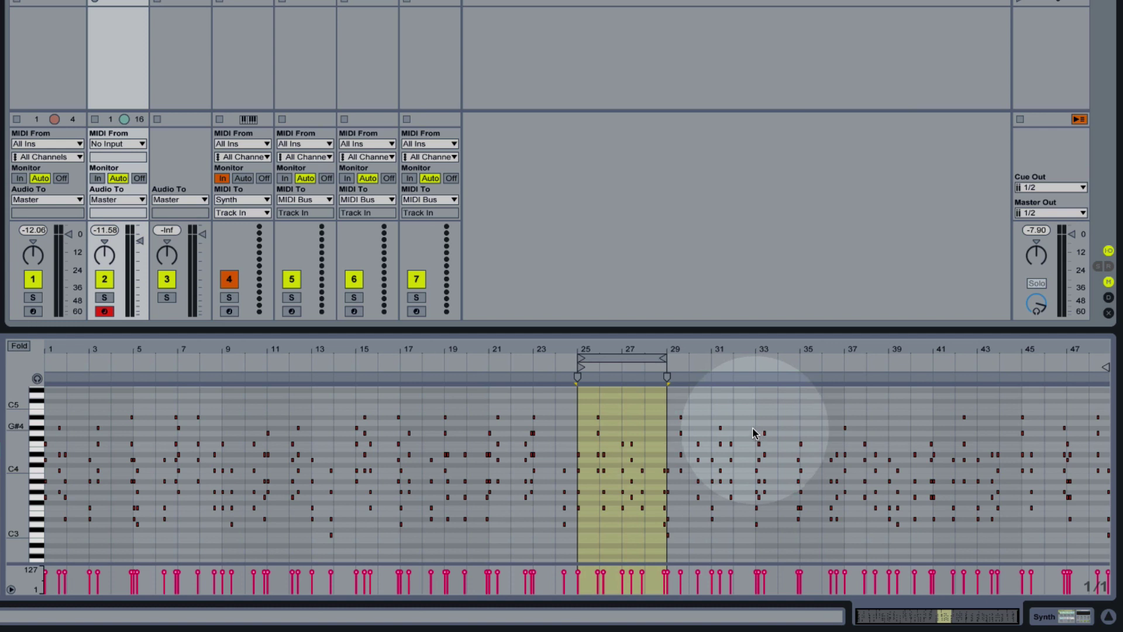
Audition the chord clip while moving its loop from bars 25–29 to 17–21, then 7–11, and stop.
click(630, 358)
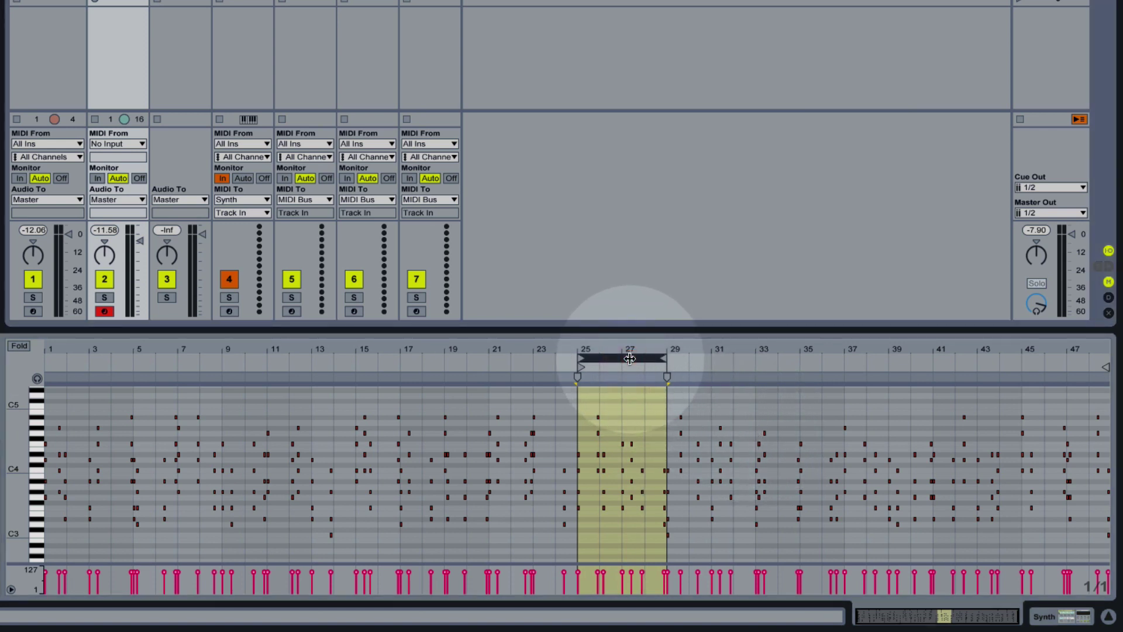
key(space)
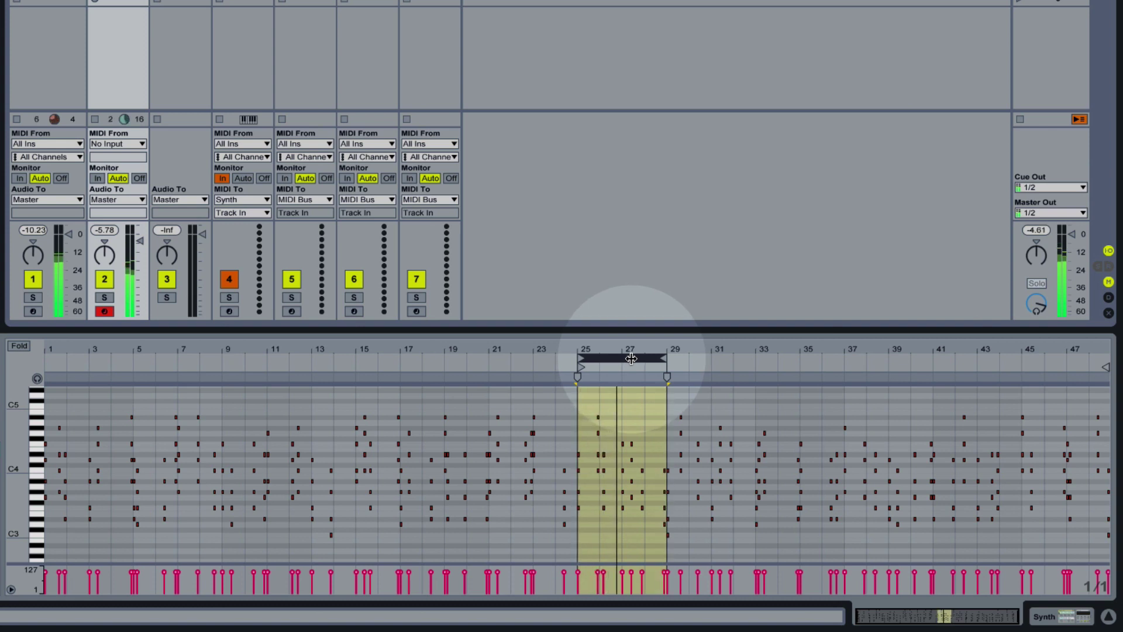
drag(629, 358, 448, 356)
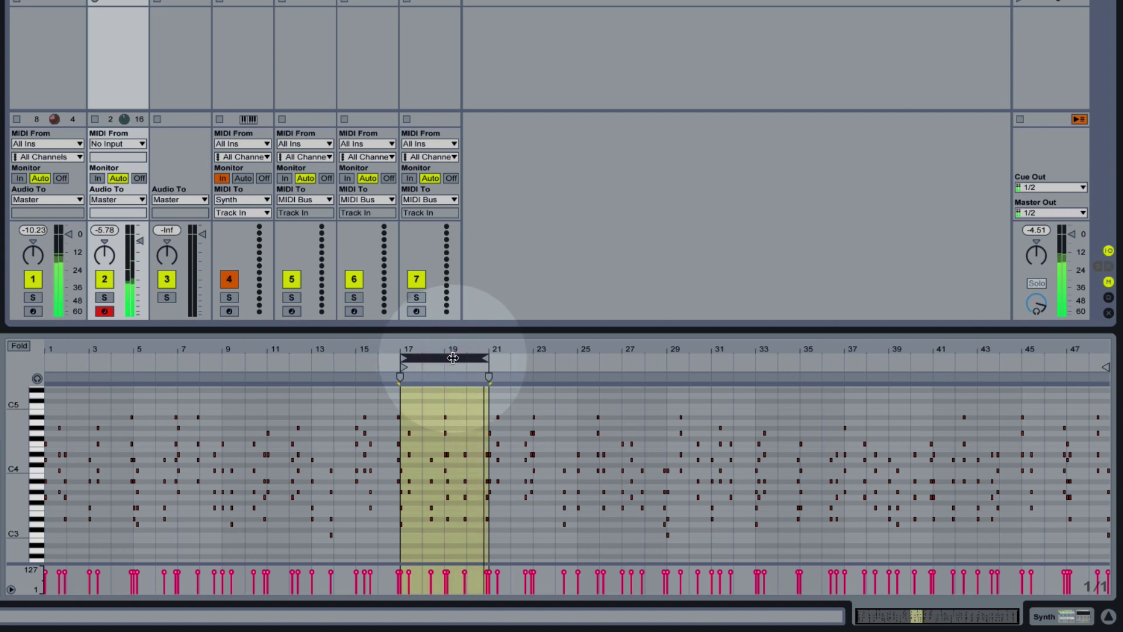
drag(452, 356, 239, 359)
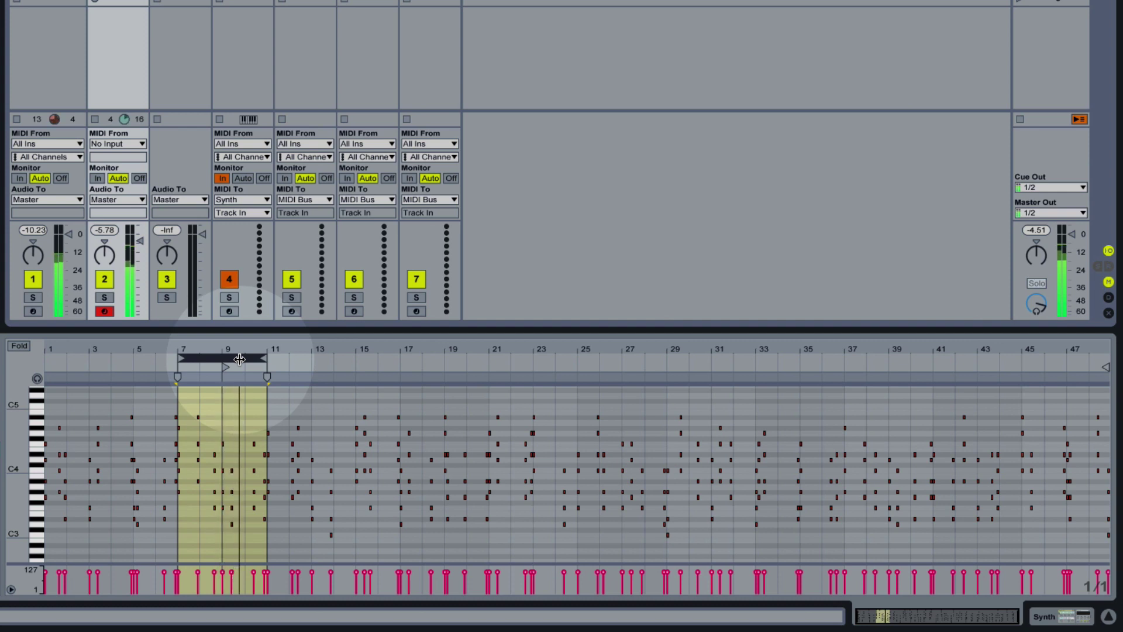
key(space)
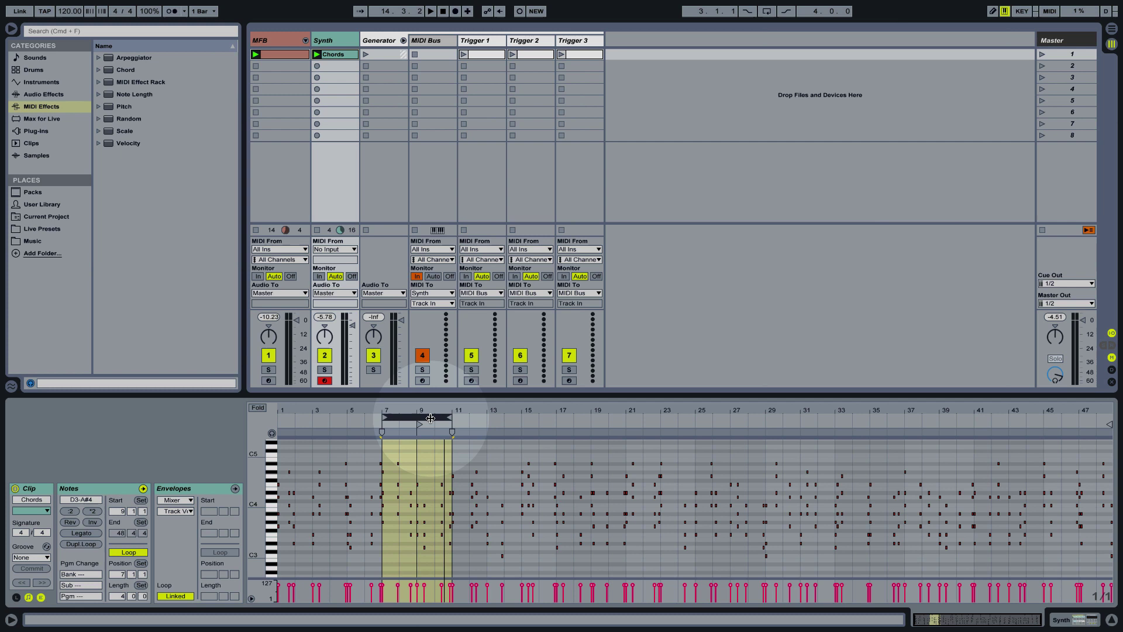
Show the Trigger 1 clip's notes, stop the Chords clip and launch Trigger 1.
click(445, 42)
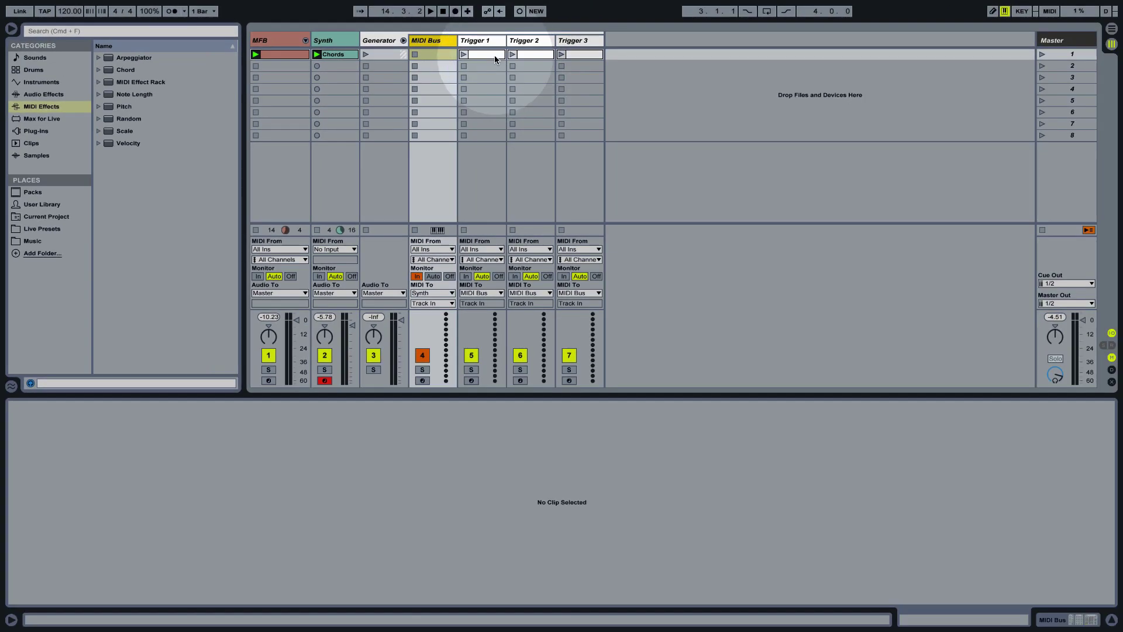
click(627, 84)
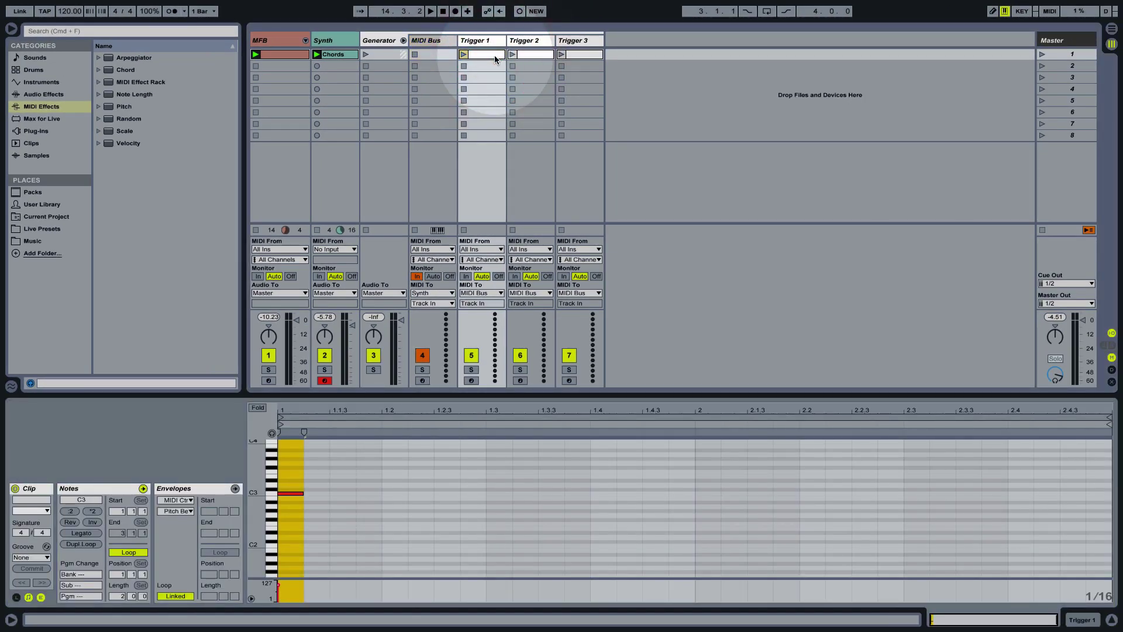
click(317, 230)
click(463, 55)
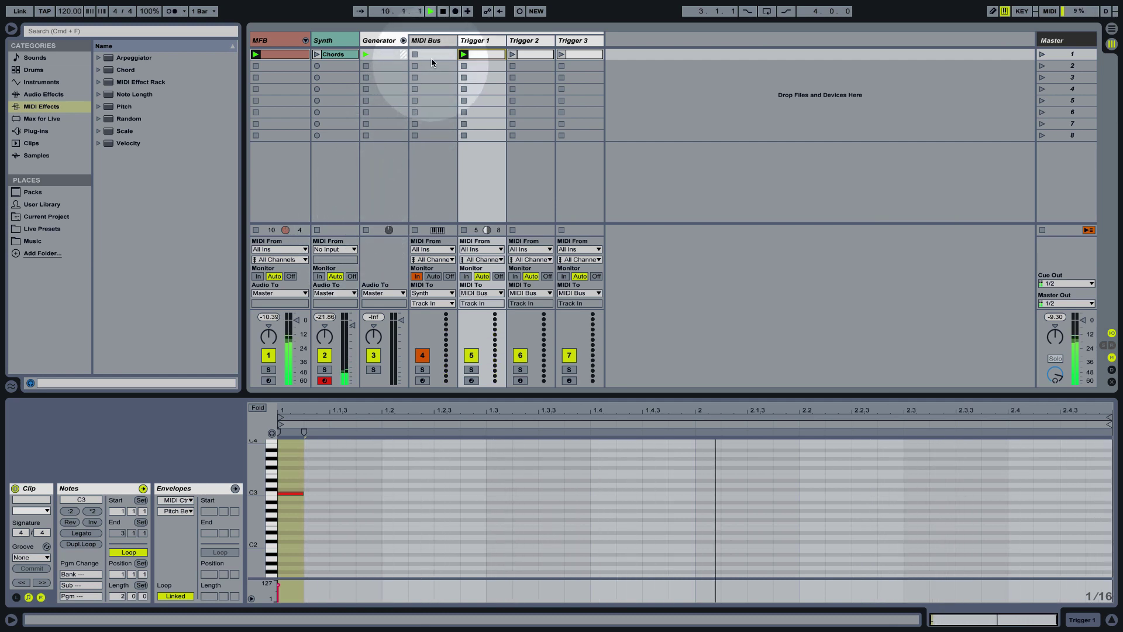
Show the MIDI Bus track's Random, Chord and C Minor device chain.
click(436, 43)
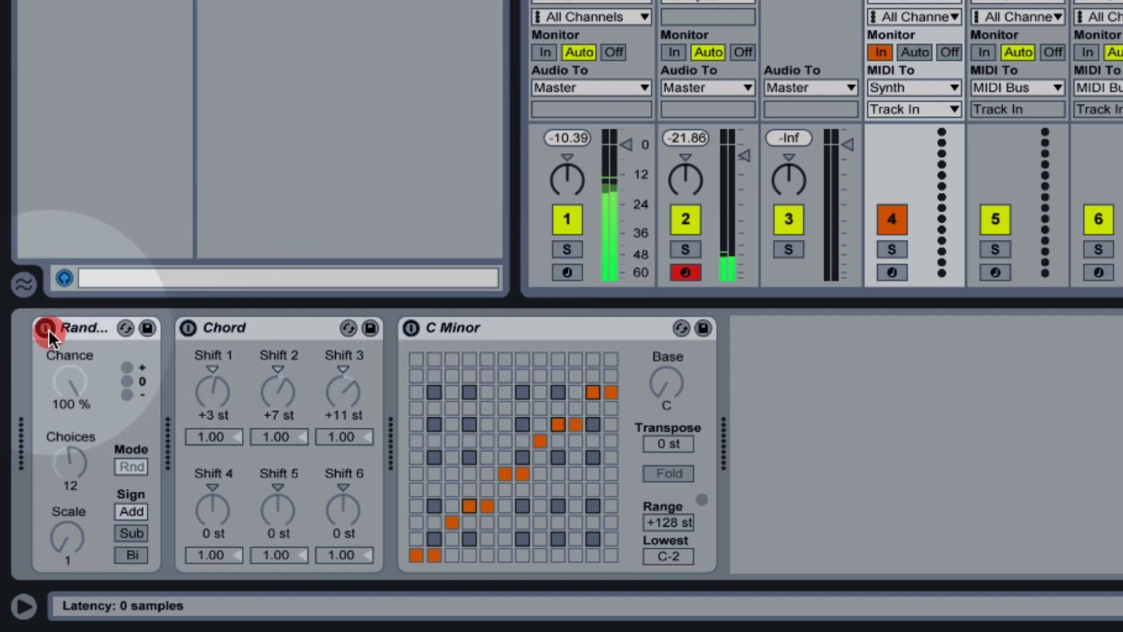
Enable the Random device on the MIDI Bus track.
click(49, 329)
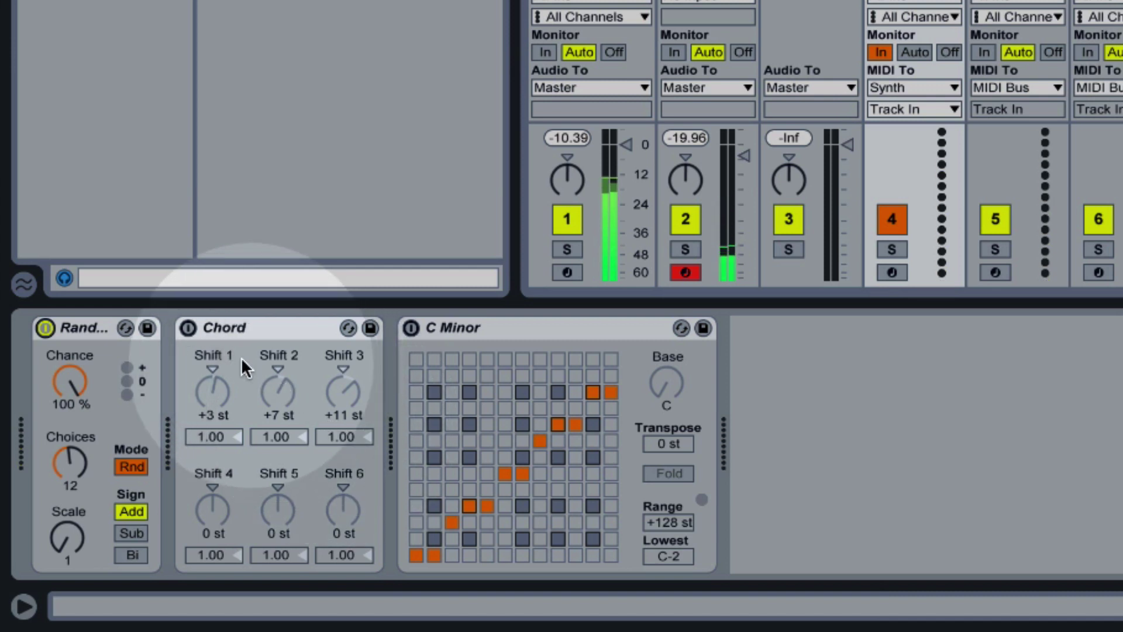
Enable the Chord device on the MIDI Bus track.
click(187, 327)
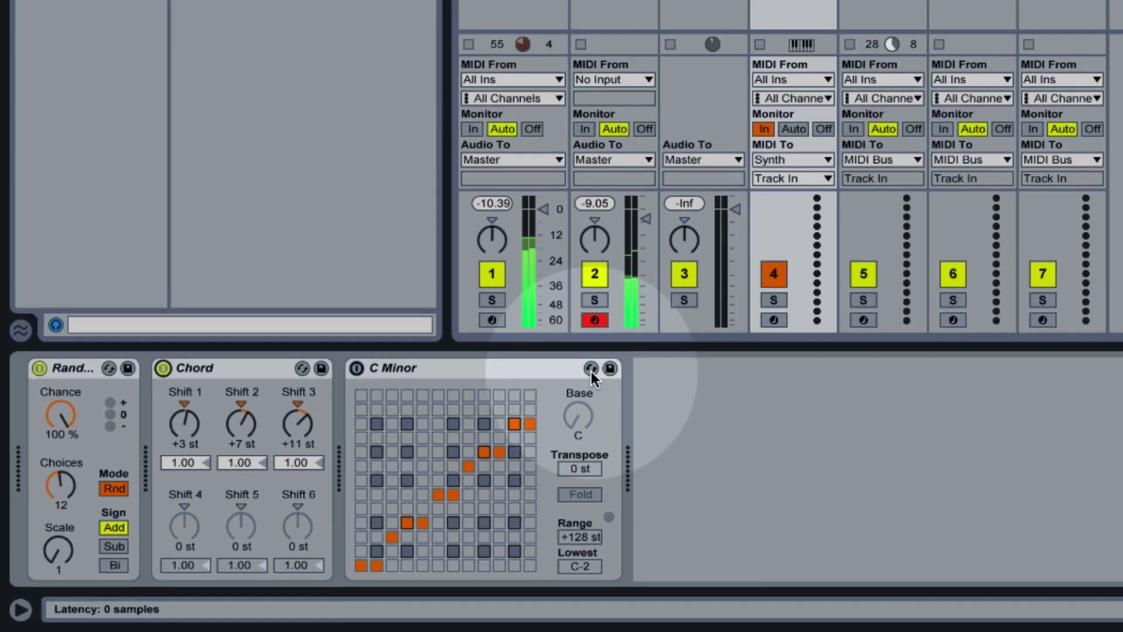
Browse the Scale presets via hot-swap, leave swap mode and enable the C Minor device.
click(592, 369)
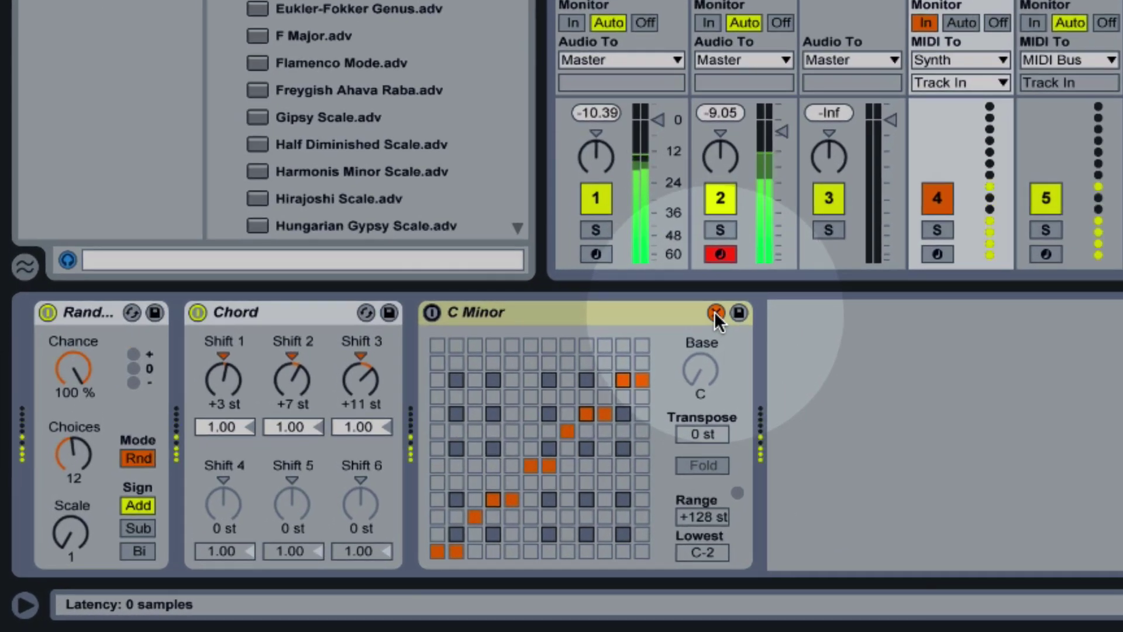
click(715, 312)
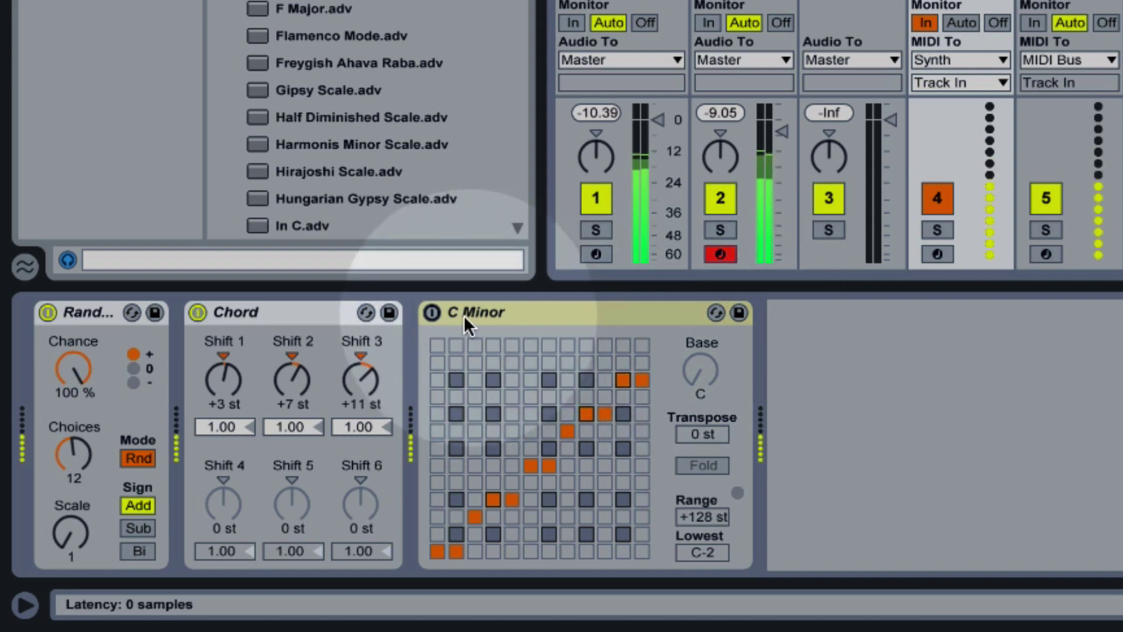
click(432, 312)
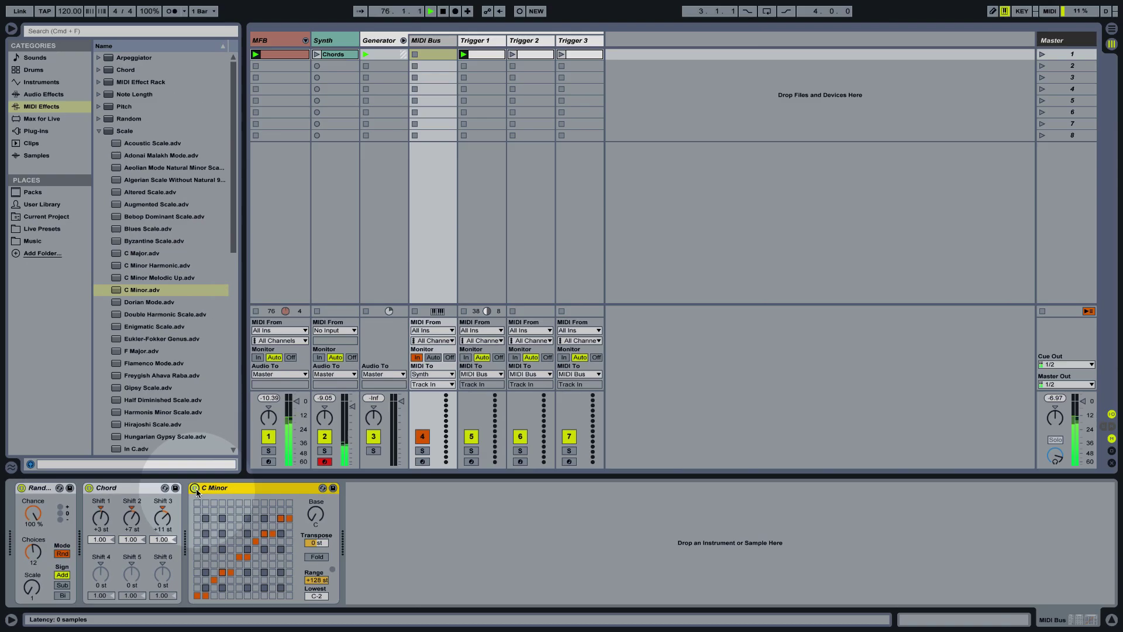
Stop playback and compare the single-note Trigger 1 and Trigger 2 clips, ending on Trigger 2.
key(space)
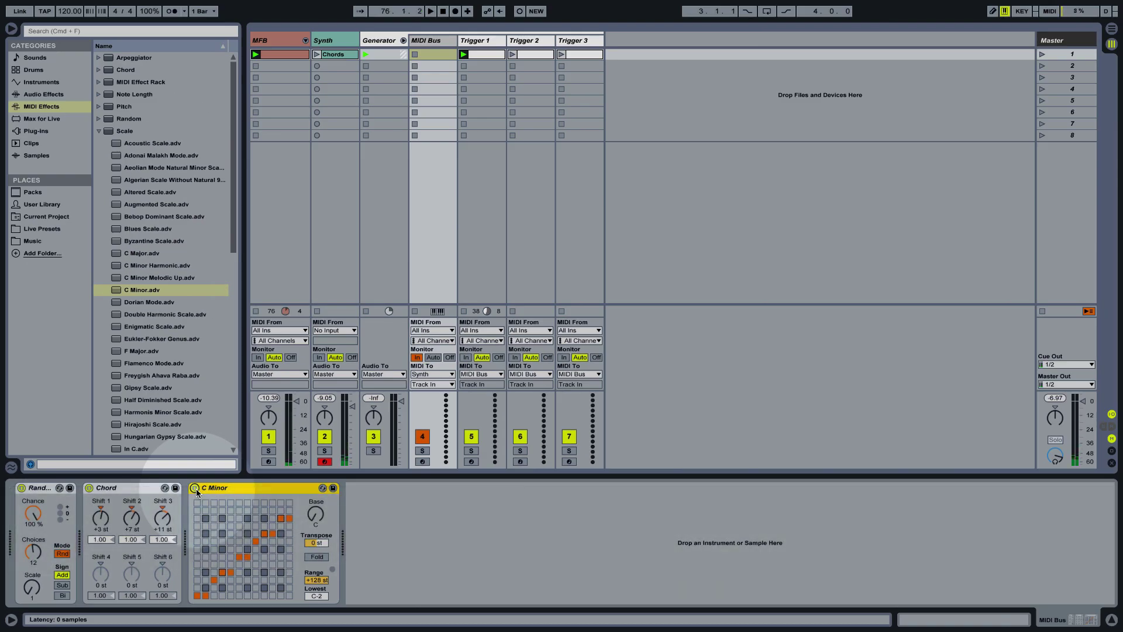
double_click(543, 56)
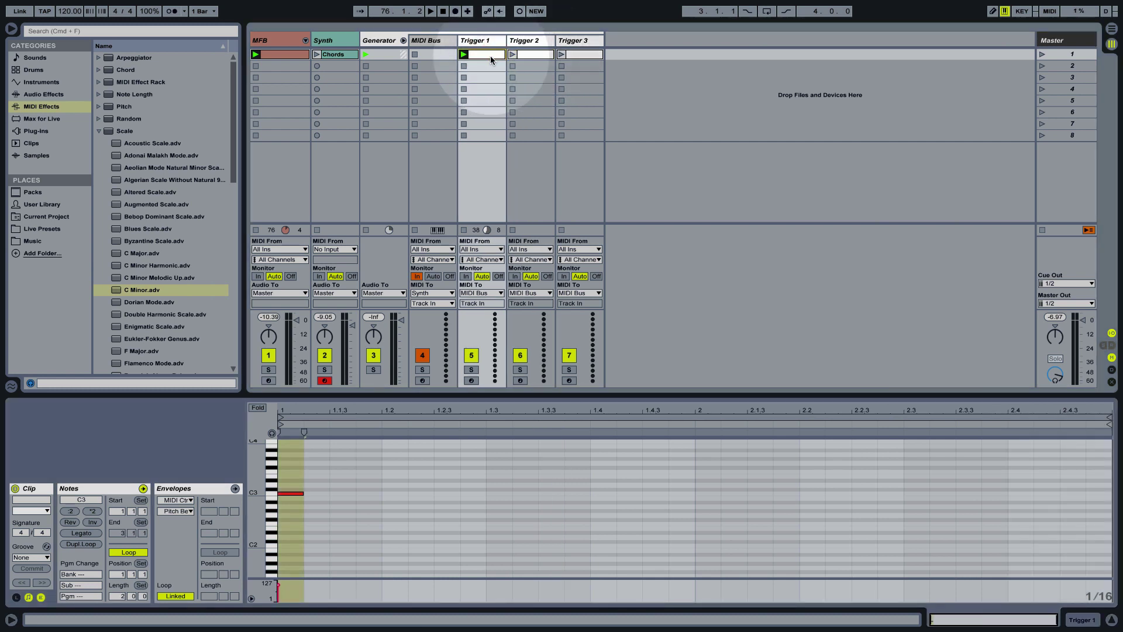
click(535, 57)
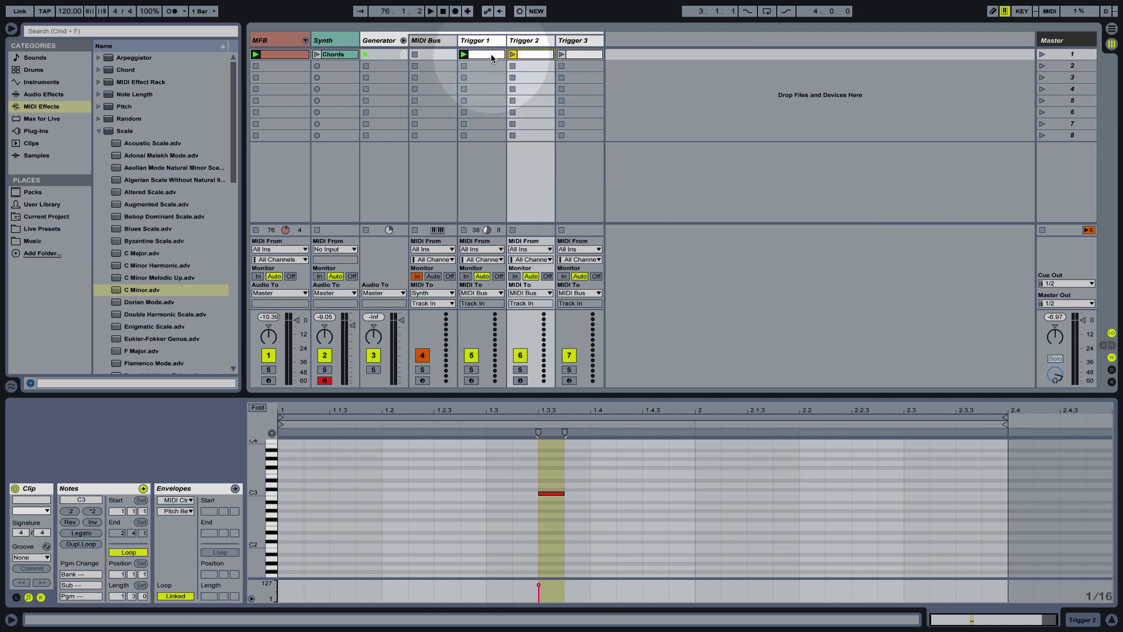
click(484, 56)
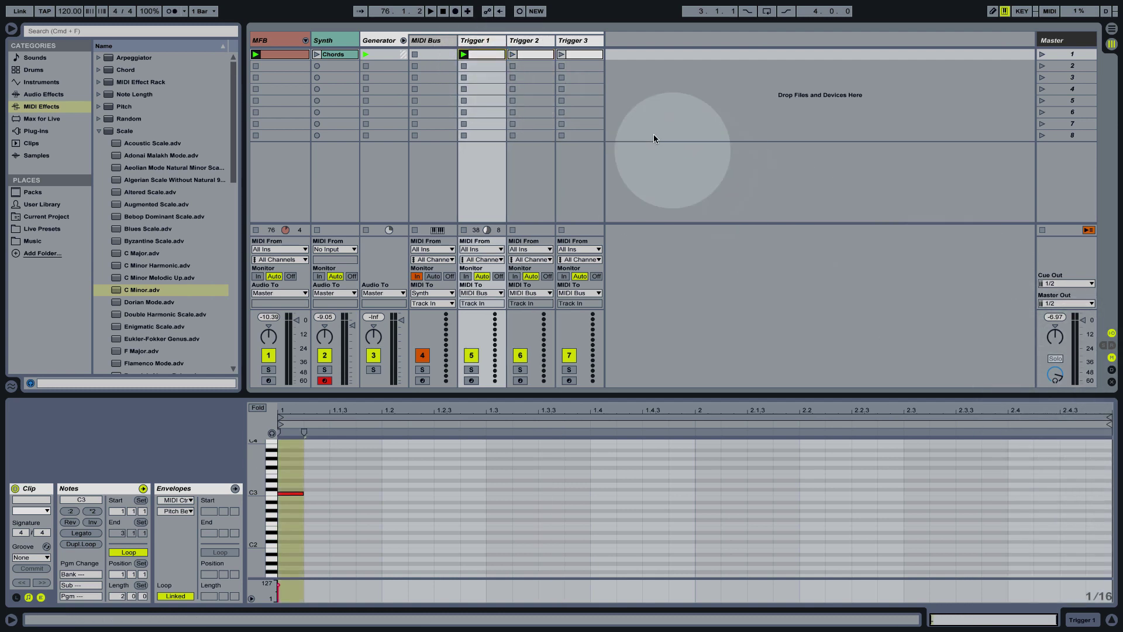
click(541, 55)
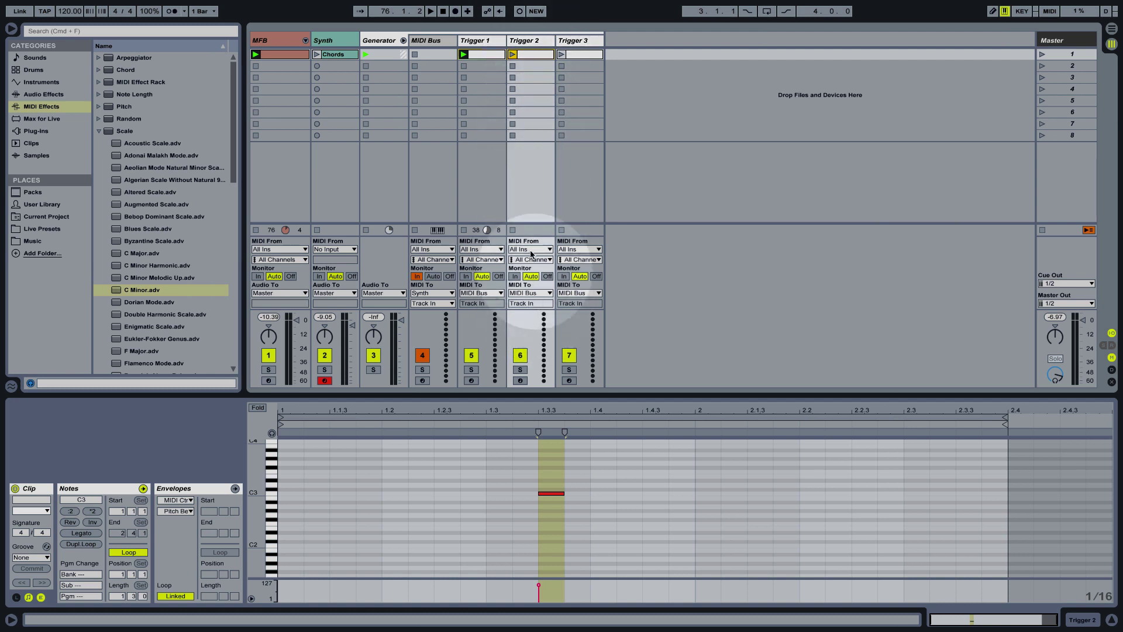
Launch the Trigger 2 and Trigger 3 clips alongside Trigger 1.
click(512, 55)
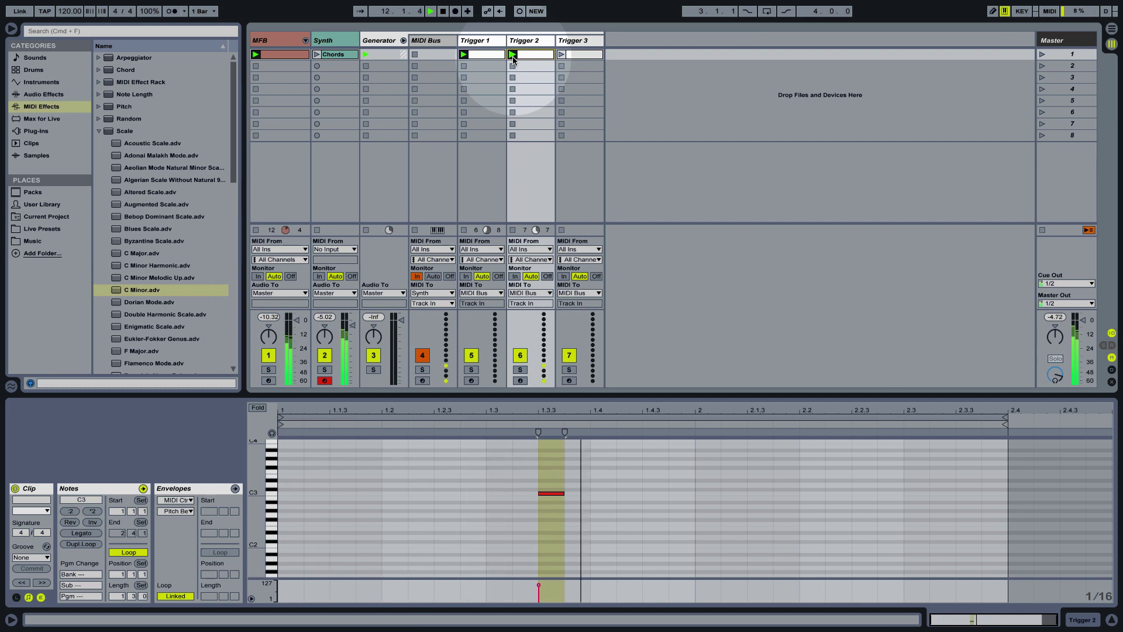
click(562, 54)
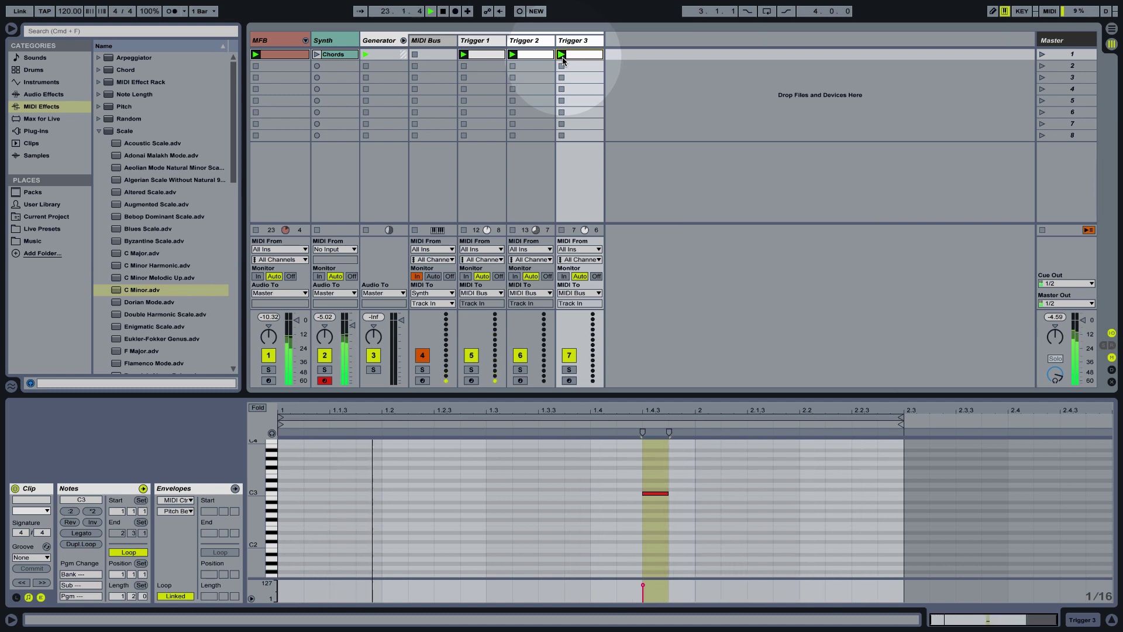
Record the generated melodies into a new clip in the Synth track's second slot.
click(322, 67)
click(318, 67)
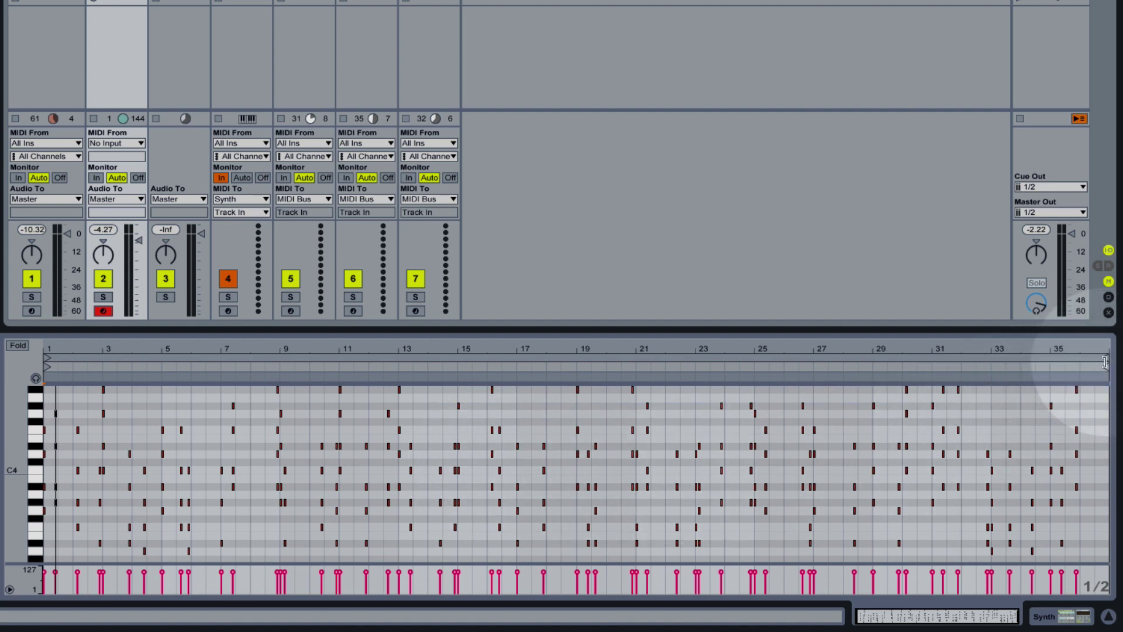
Shorten the recorded clip's loop end to bar 3 and play the two-bar loop.
drag(1105, 362, 101, 379)
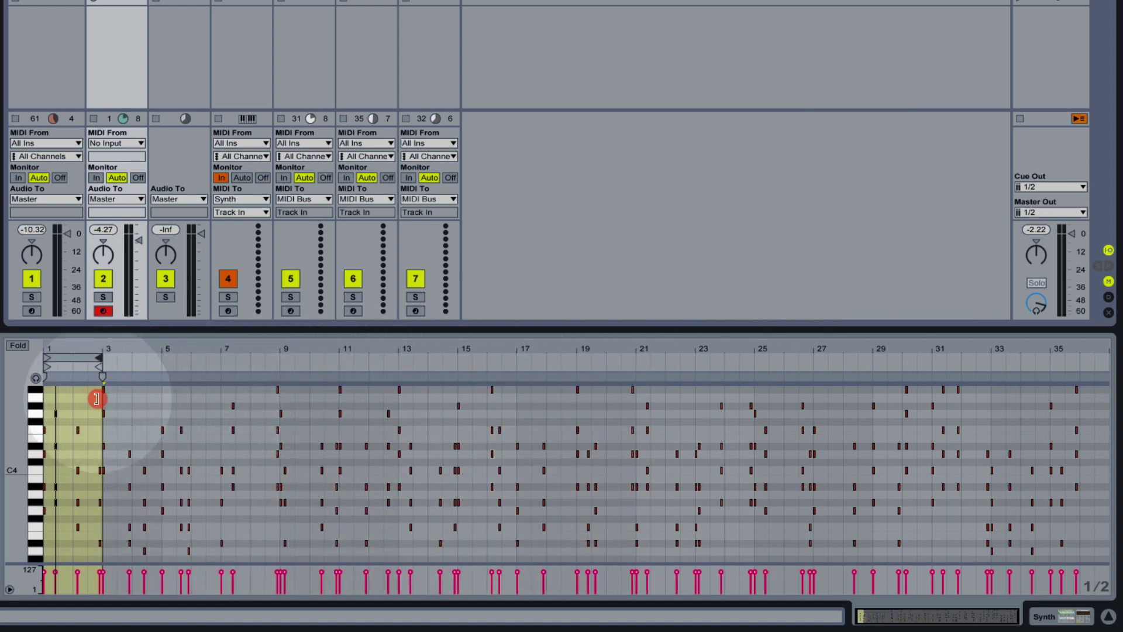
key(space)
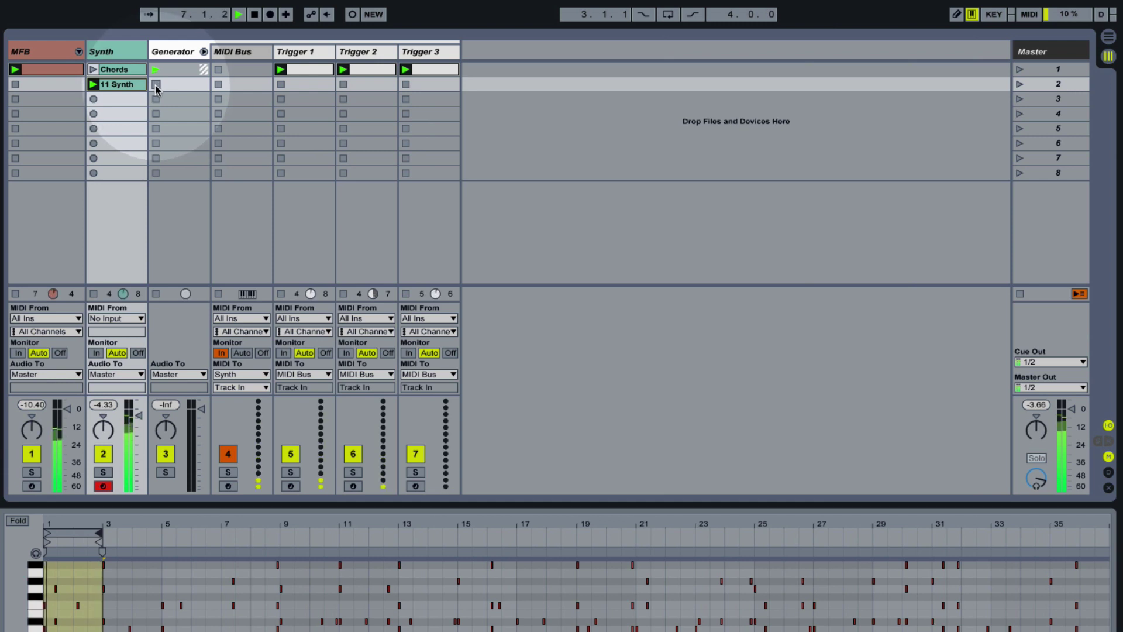
Launch the Generator clip and drag the Session/Clip View divider up to enlarge the piano roll.
click(157, 84)
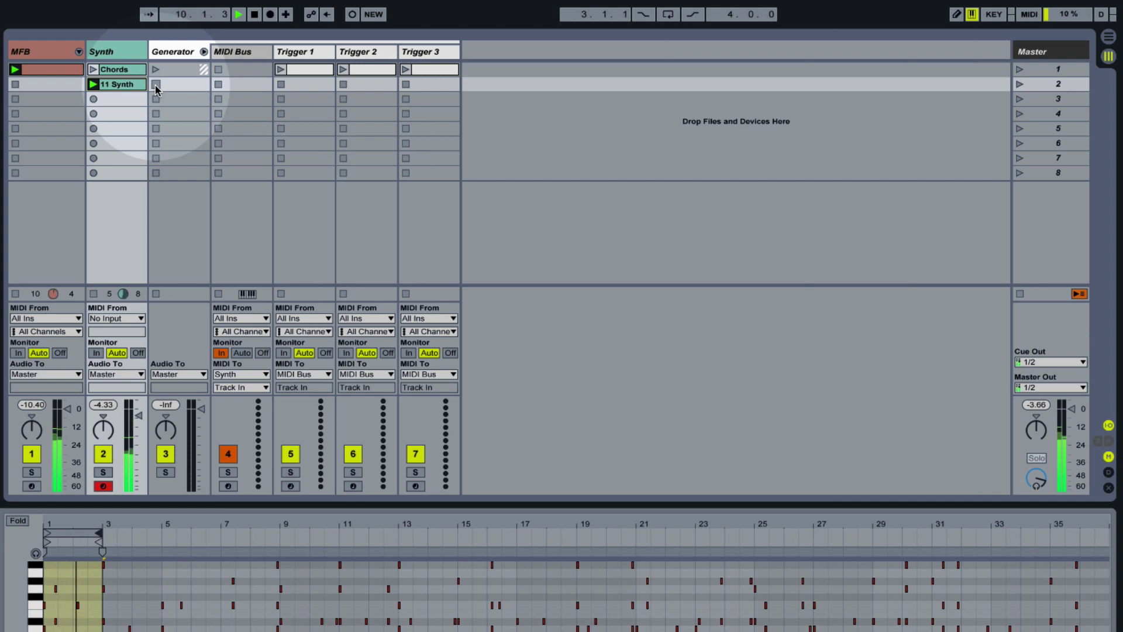
drag(561, 502, 562, 326)
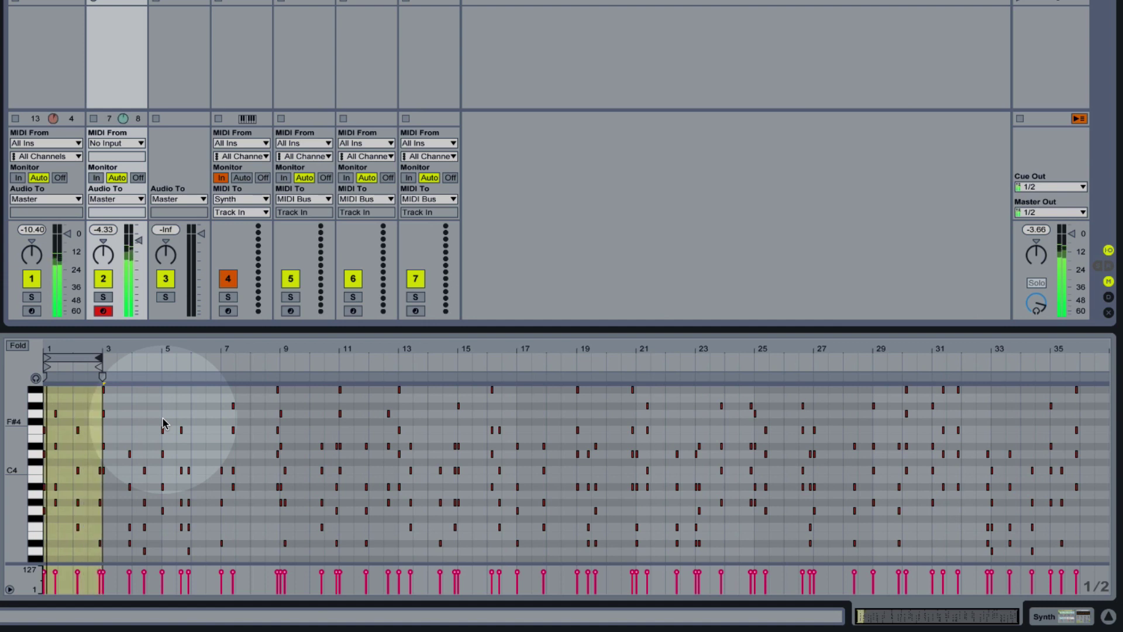
Slide the clip's two-bar loop brace from bars 1–3 along to bars 23–25.
click(69, 357)
drag(69, 357, 367, 367)
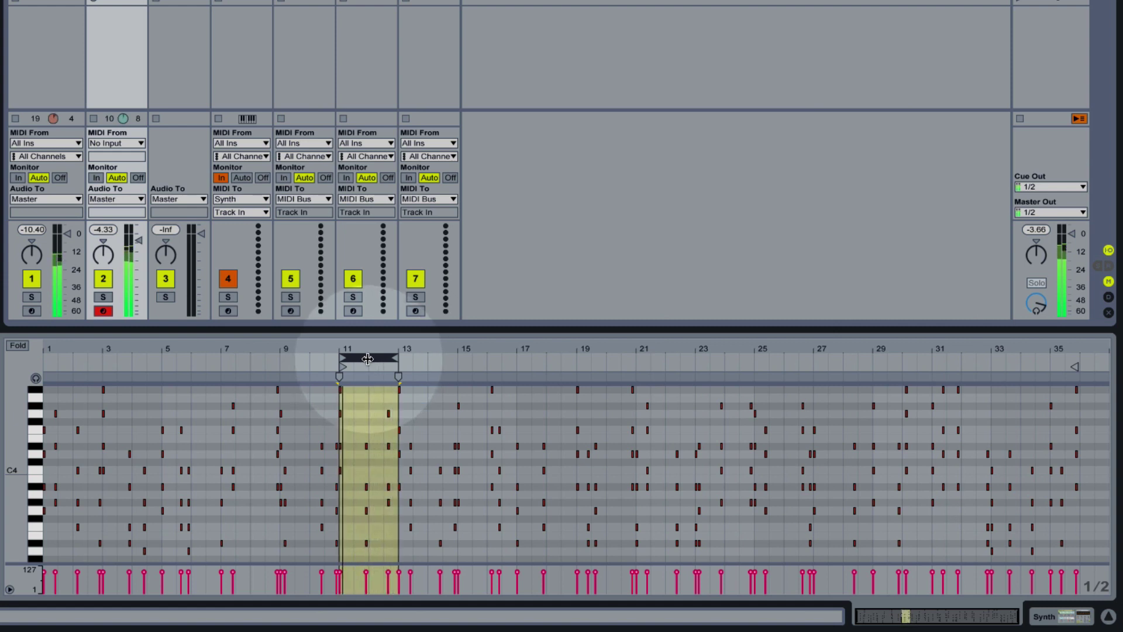
drag(369, 358, 606, 370)
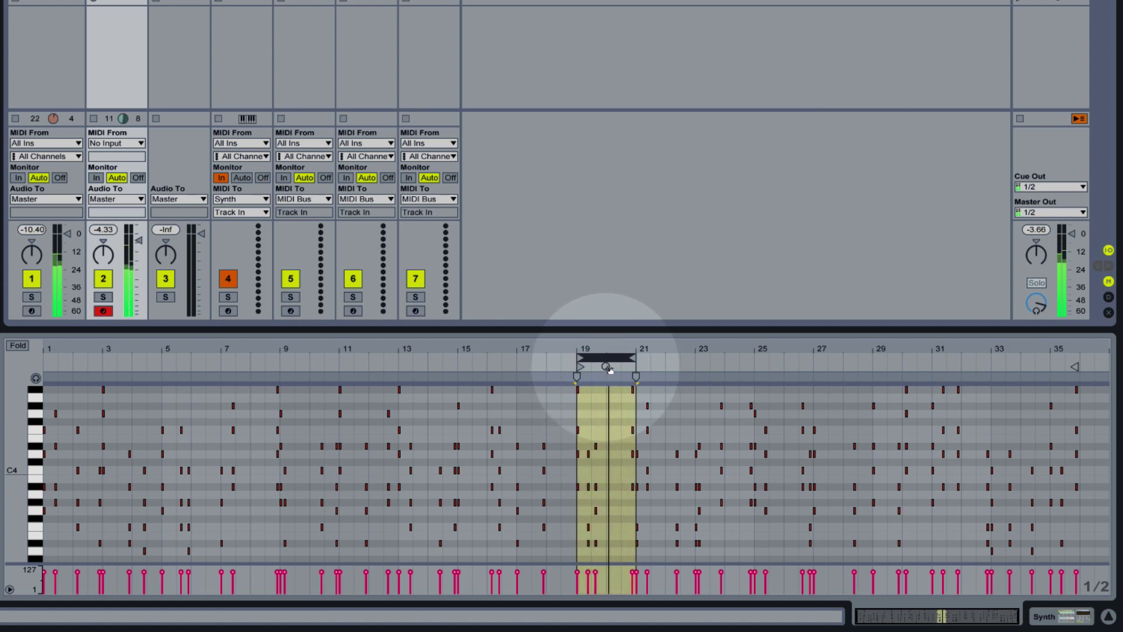
drag(607, 359, 716, 364)
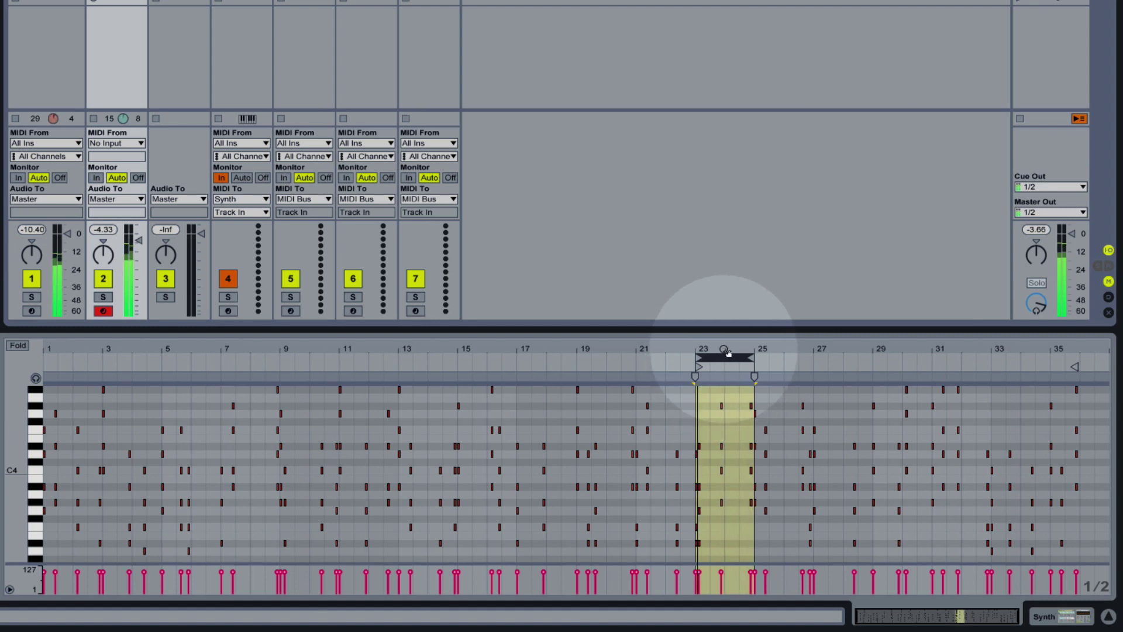
Move the top notes at beats 23.4 and 24.4 down an octave with Shift+Down, then stop playback.
drag(721, 360, 732, 386)
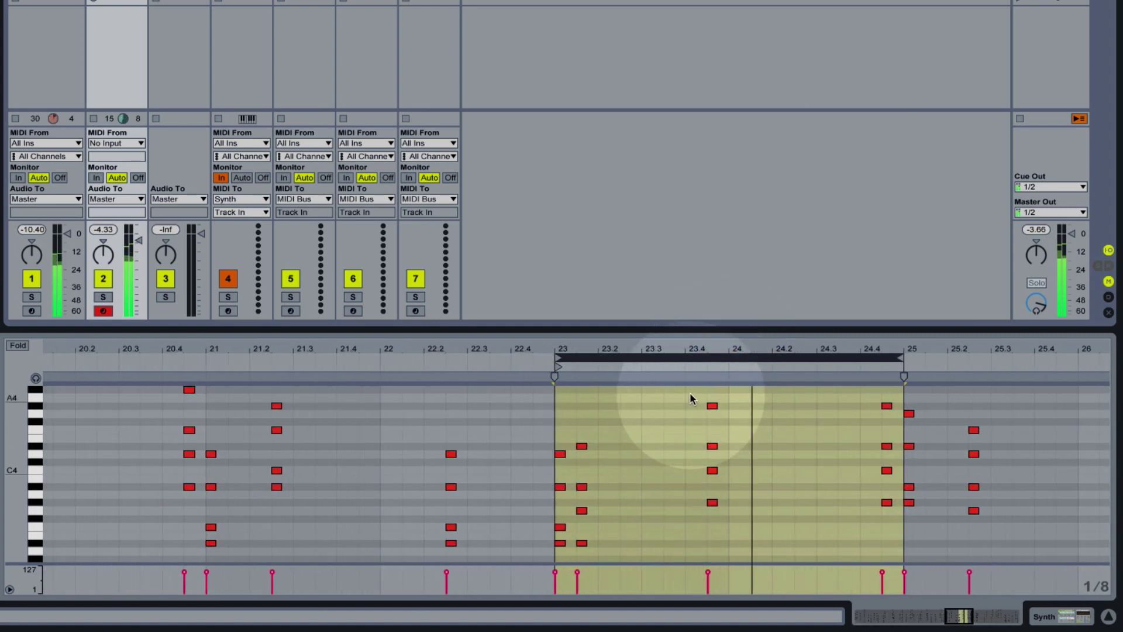
click(713, 406)
key(shift+Down)
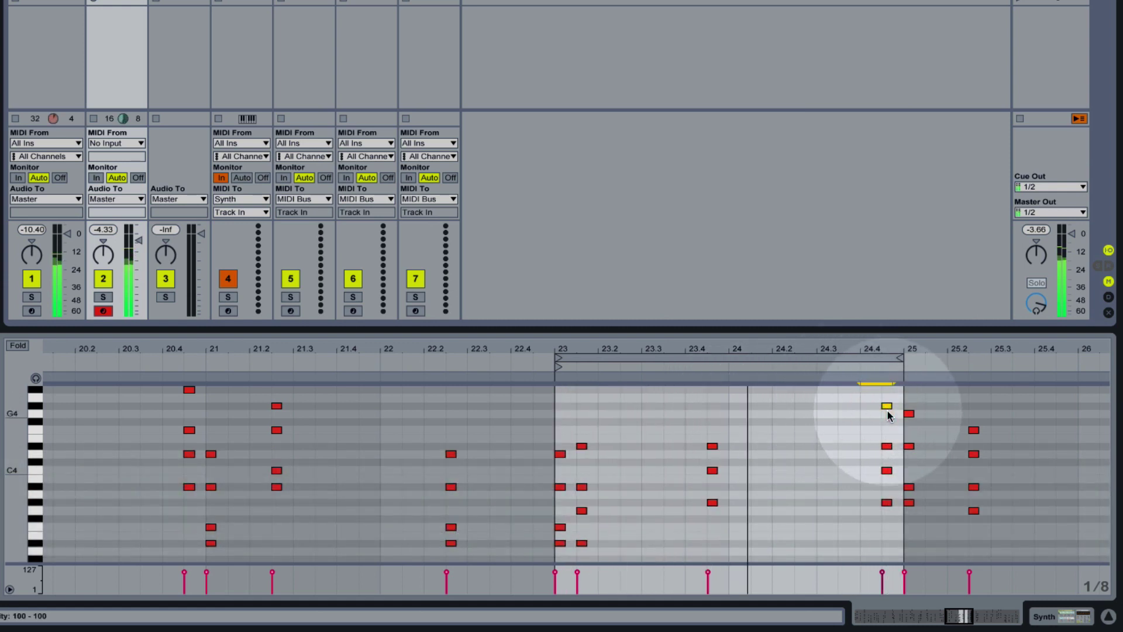
drag(886, 447, 891, 454)
key(shift+Down)
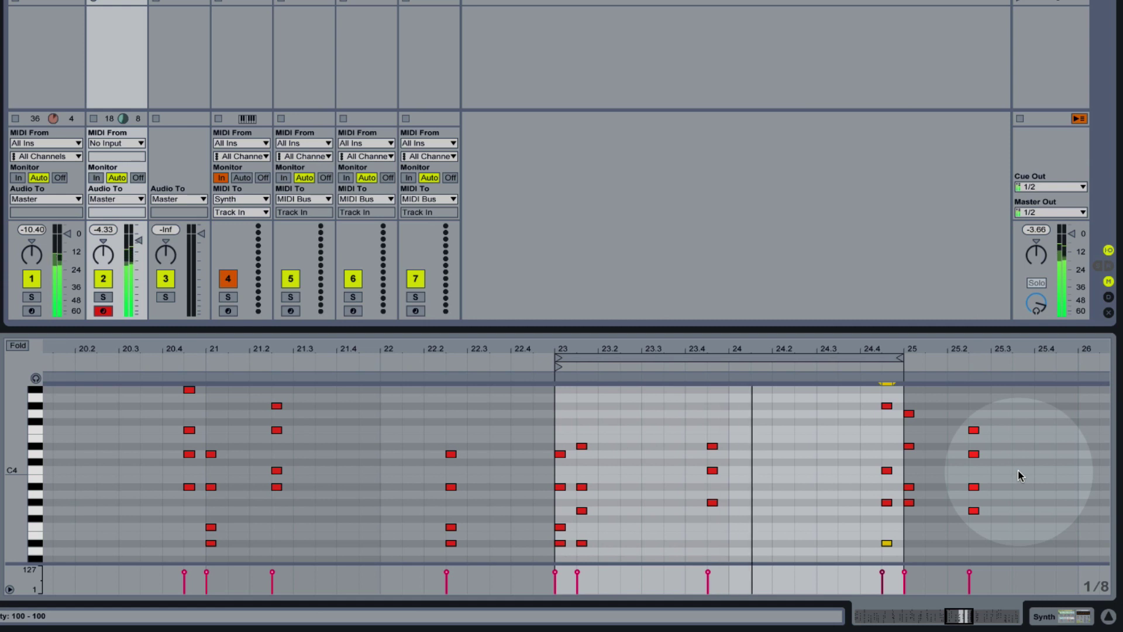
key(space)
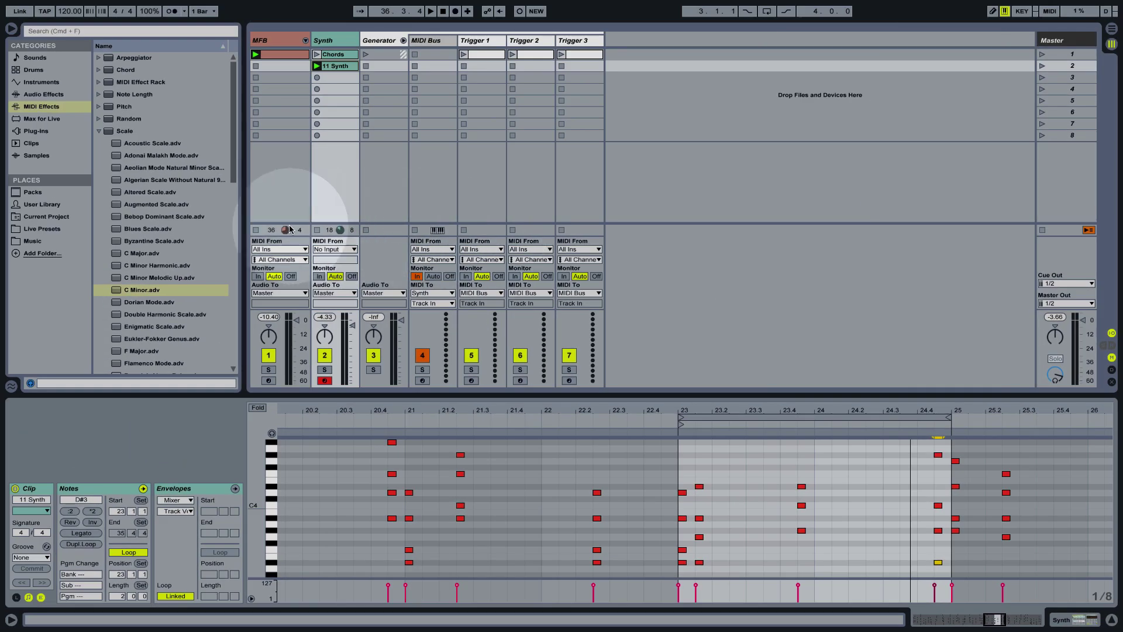
Deactivate the Chord device on the MIDI Bus track and restart playback.
click(433, 41)
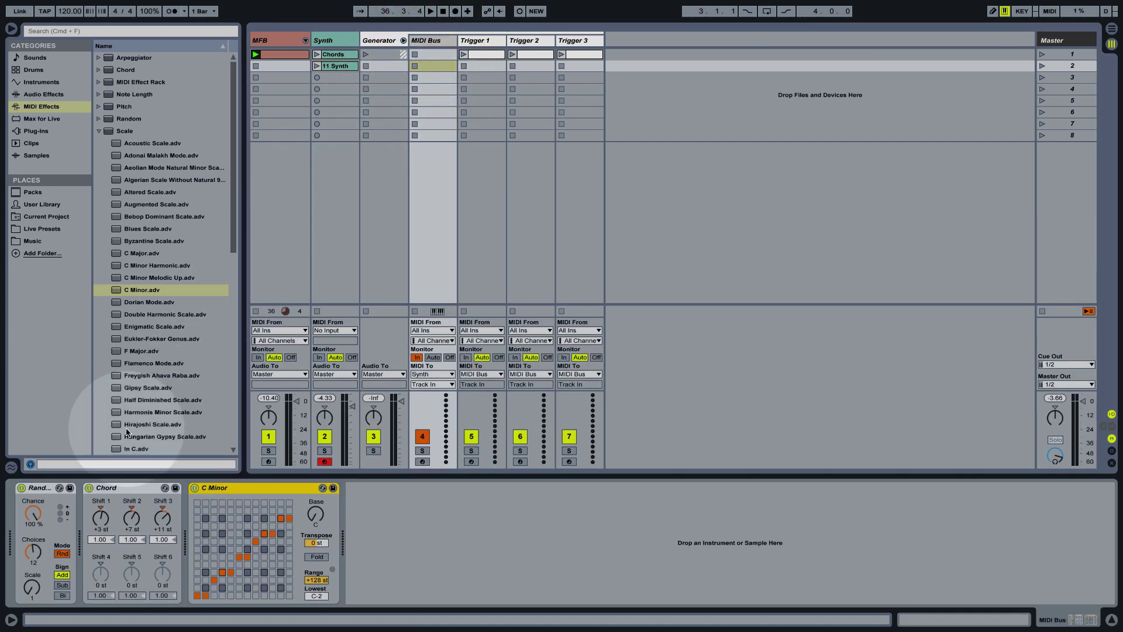
click(90, 489)
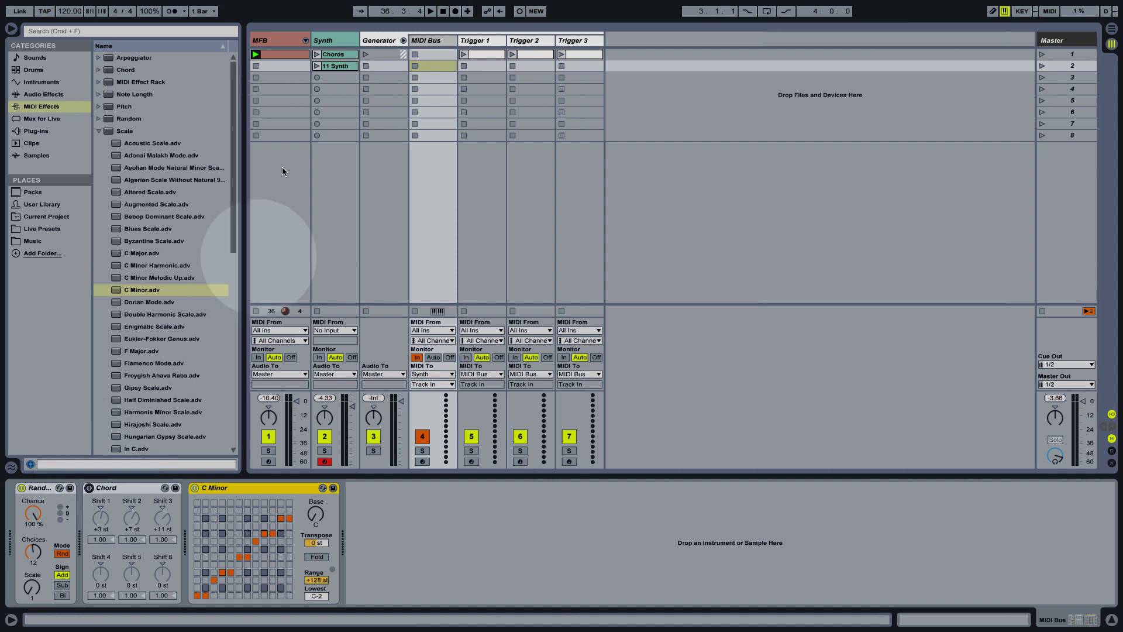
click(366, 54)
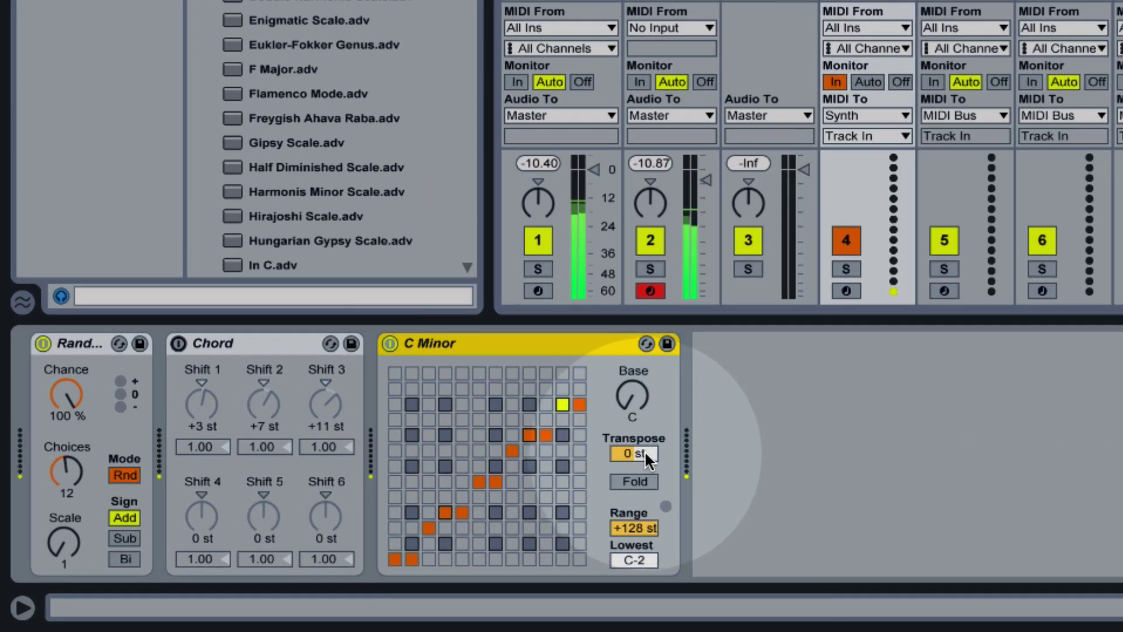
Set the C Minor scale device's Transpose to -24 semitones.
drag(646, 450, 646, 434)
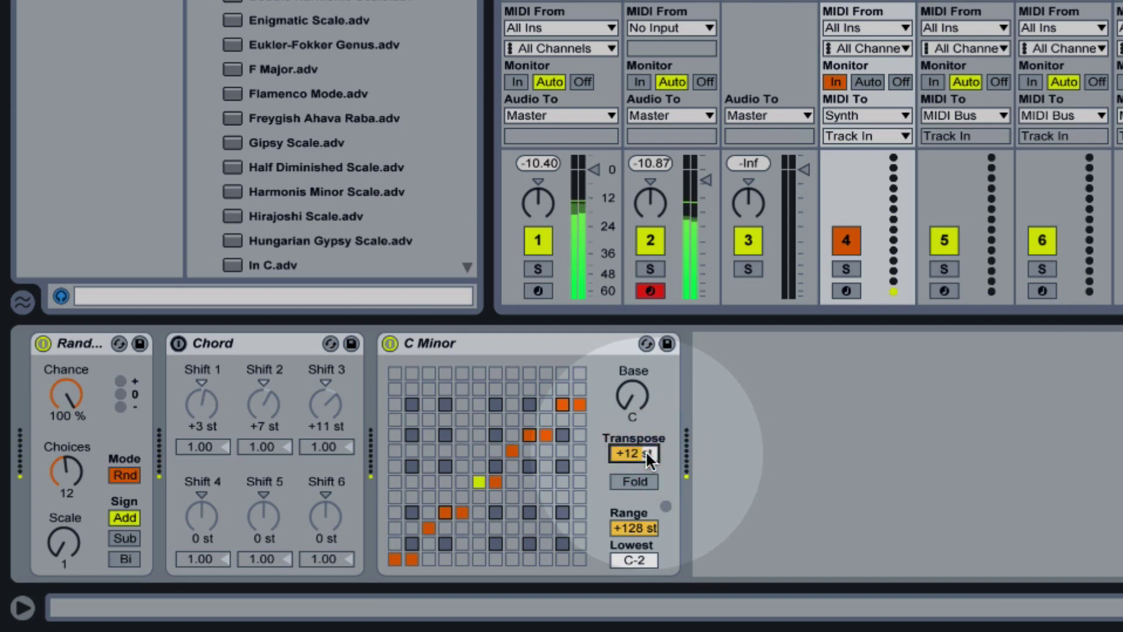
text(-24)
key(Return)
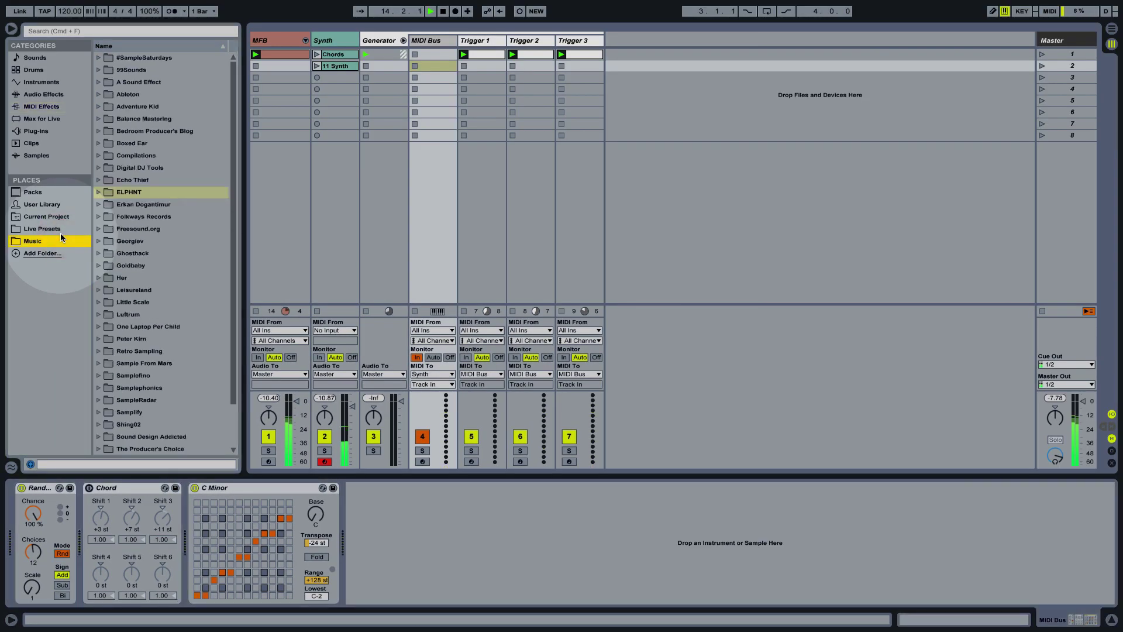
Create a new track from Jupiter Bass.adg in Live Presets > Sounds > Presets > Mono.
click(48, 228)
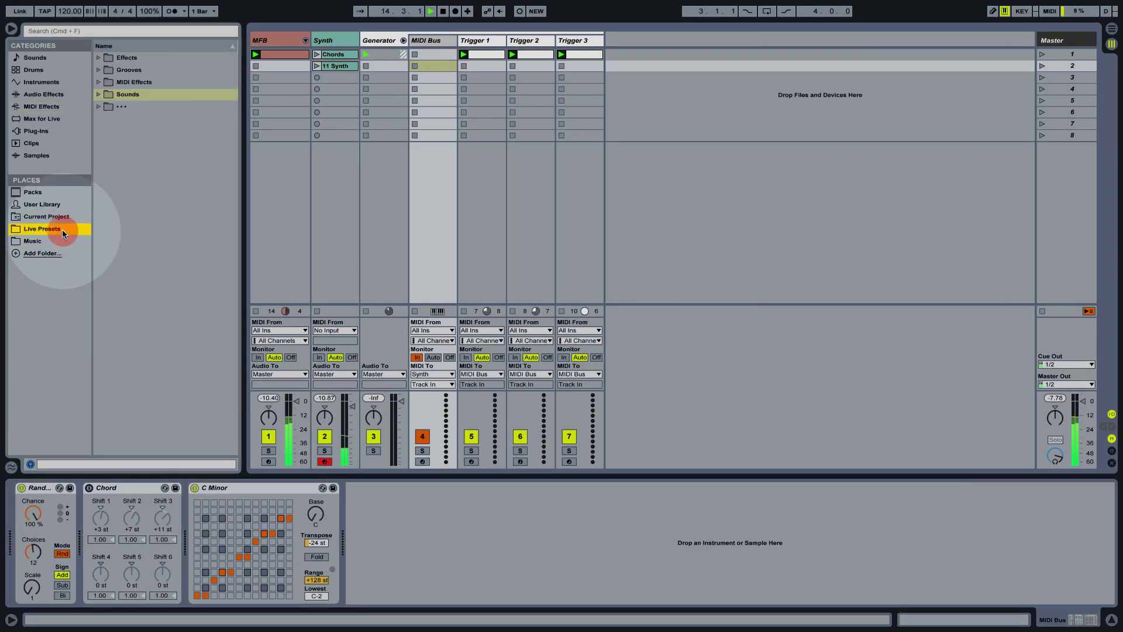
click(127, 94)
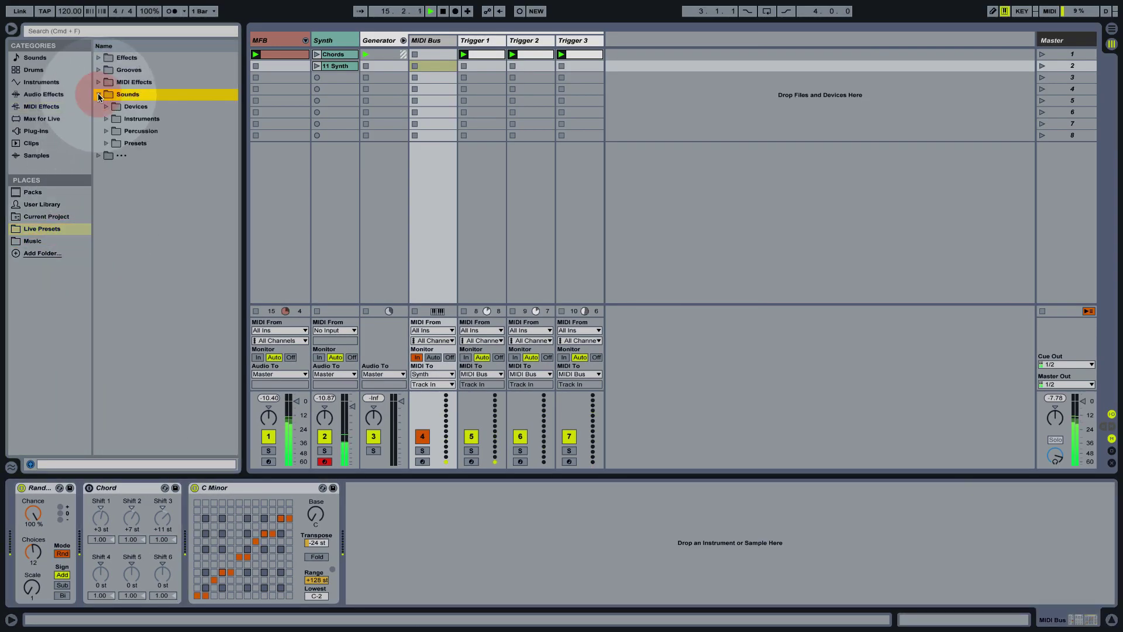
click(106, 143)
click(114, 192)
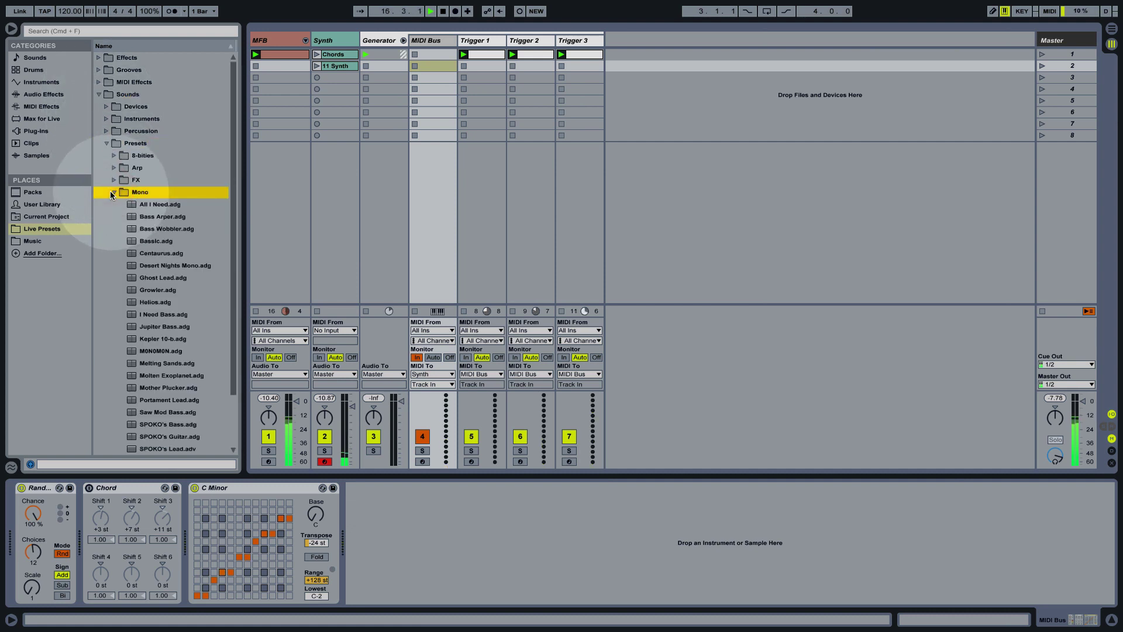
drag(165, 326, 662, 255)
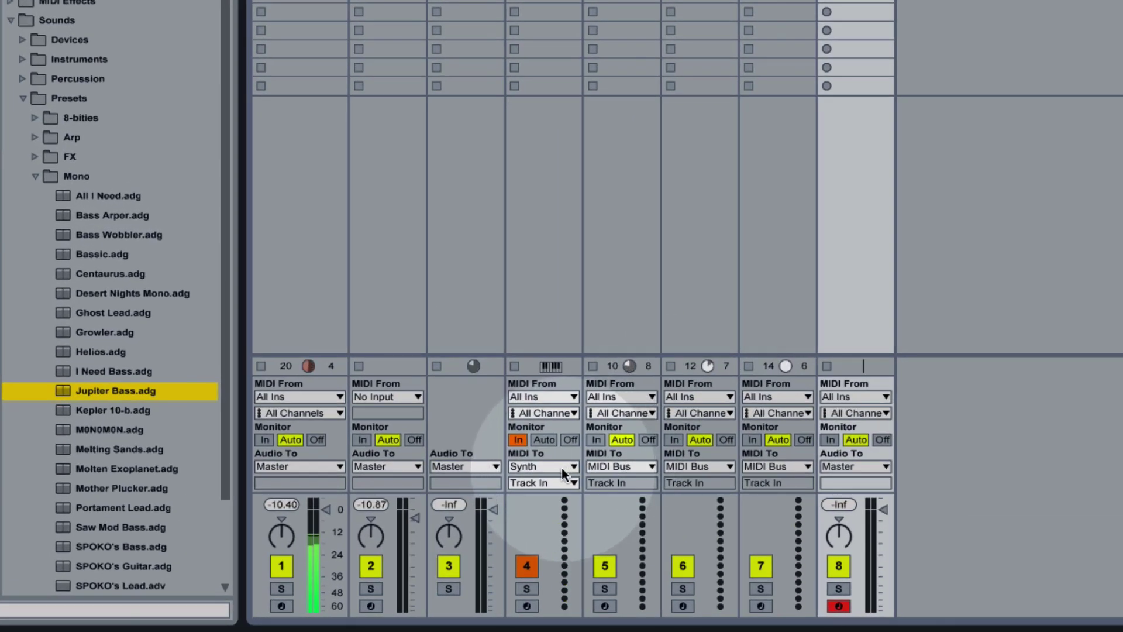
Route the MIDI Bus track's MIDI To output to 8-Jupiter Bass.
click(563, 468)
click(554, 573)
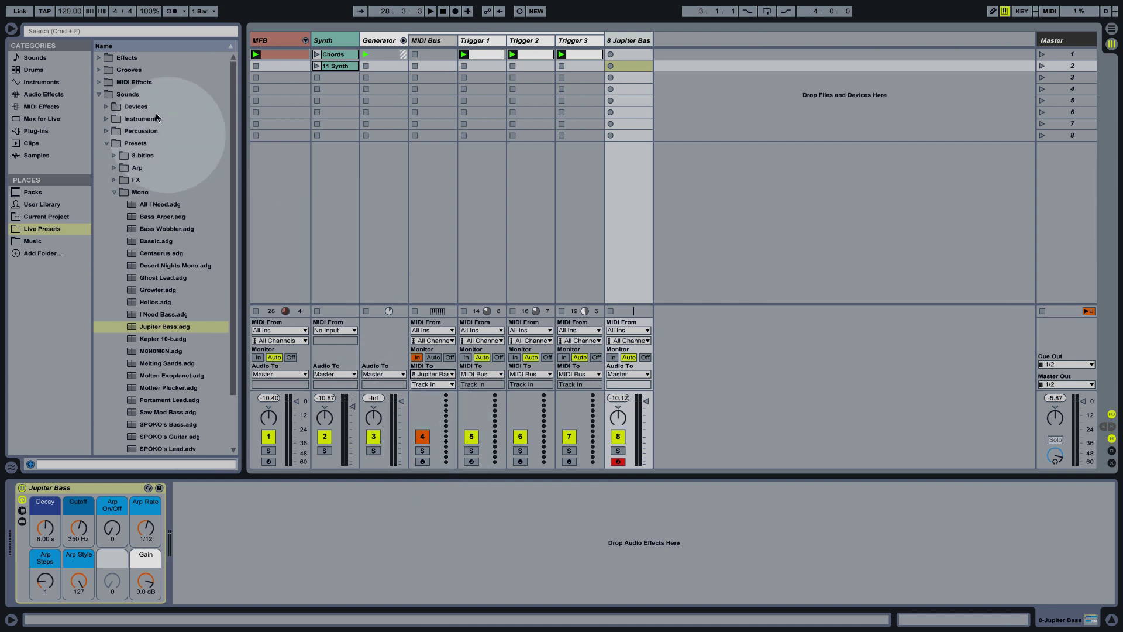
Load Pattern Generator.als from recent sets, choosing Don't Save for the demo set.
click(66, 7)
mouse_move(98, 42)
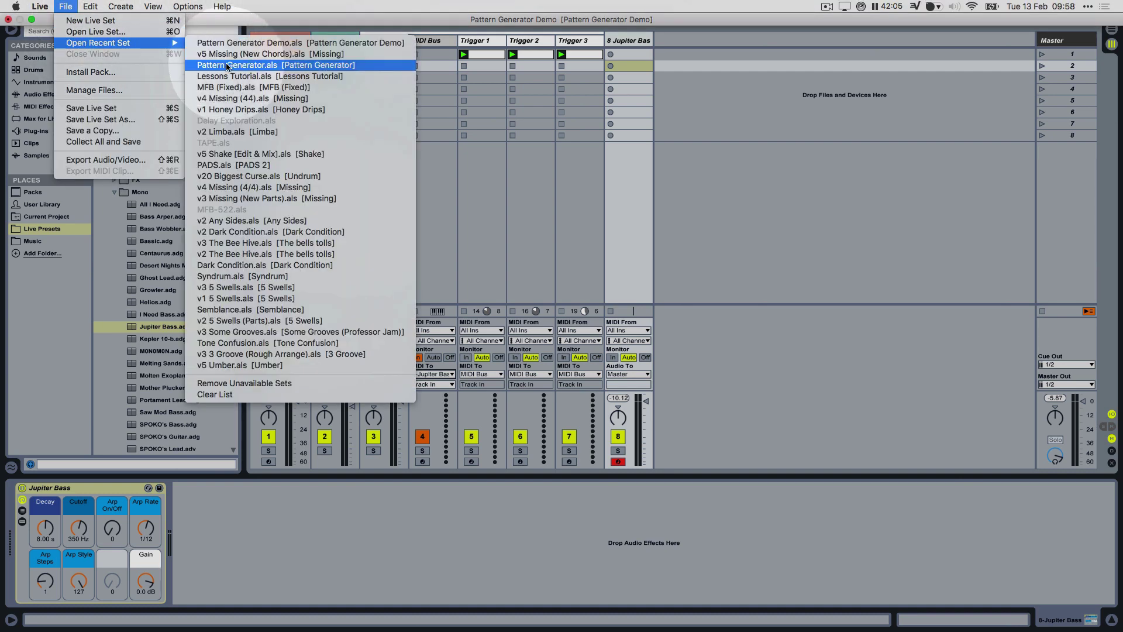
click(226, 65)
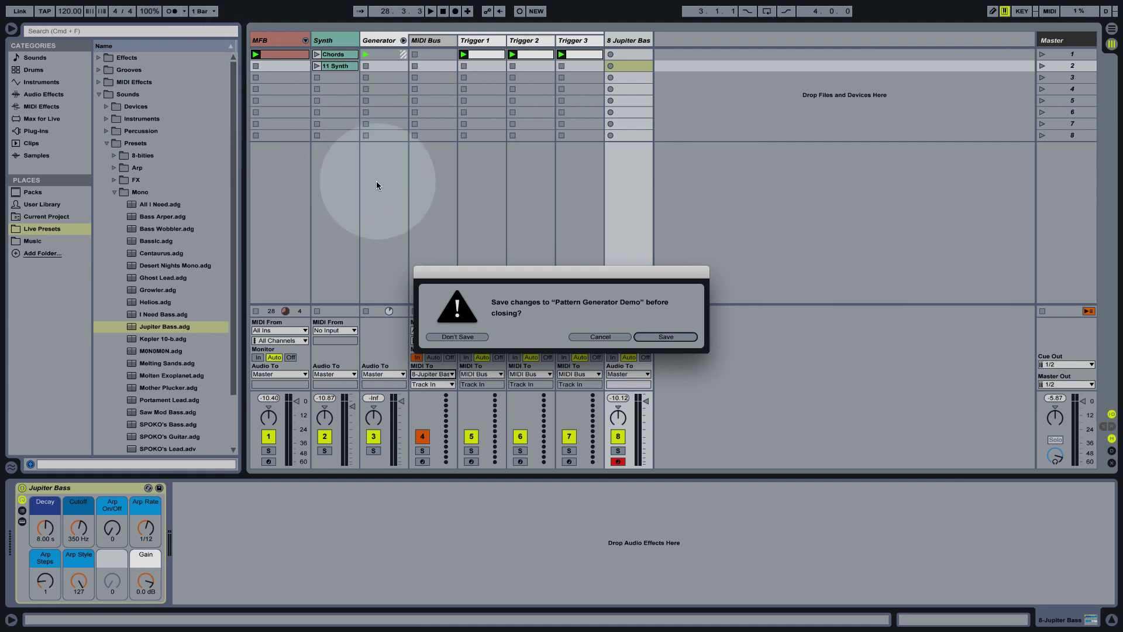
click(474, 338)
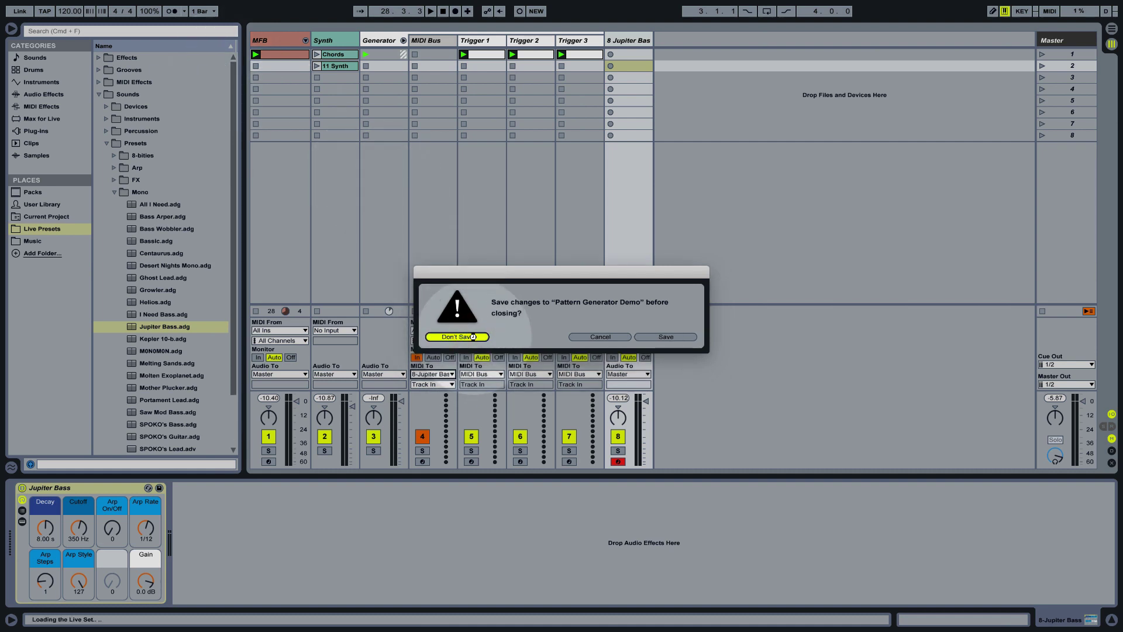